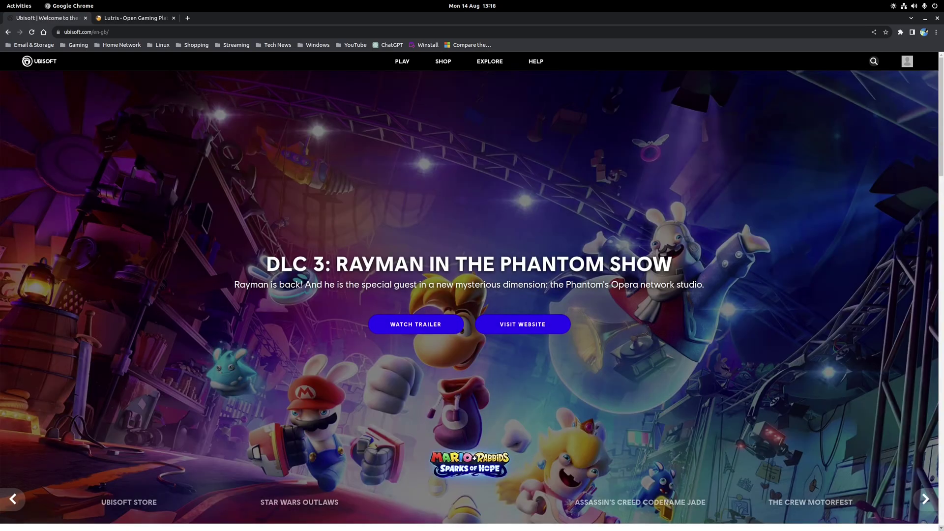
Close the Ubisoft website tab in Chrome.
{"action": "key", "text": "ctrl+w"}
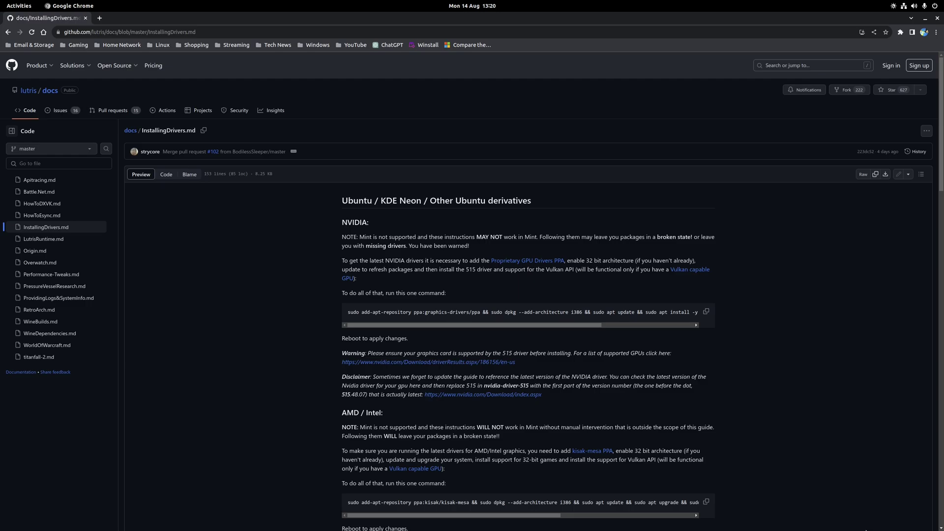
Scroll the InstallingDrivers.md guide down to the Arch/Manjaro section.
{"action": "scroll", "coordinate": [865, 530], "scroll_direction": "down", "scroll_amount": 10}
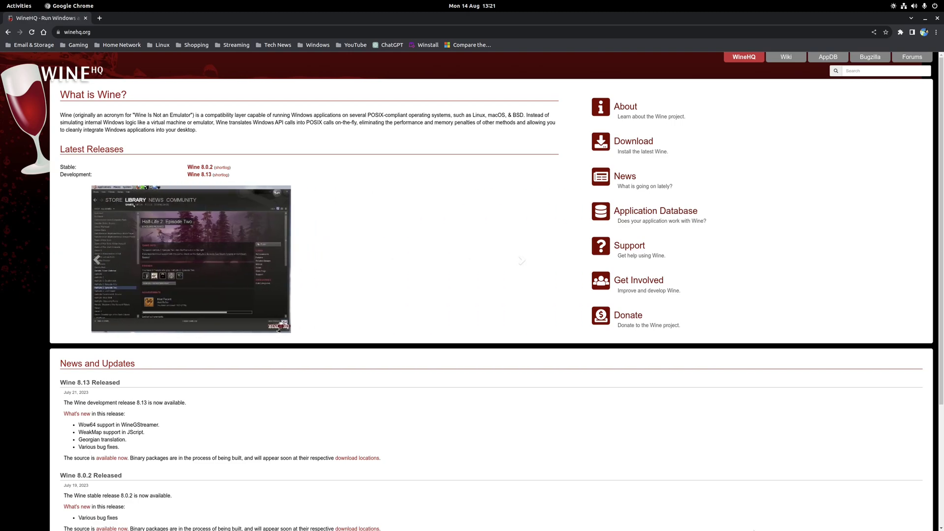
Go back from WineHQ to the Lutris WineDependencies.md page on GitHub.
{"action": "key", "text": "alt+Left"}
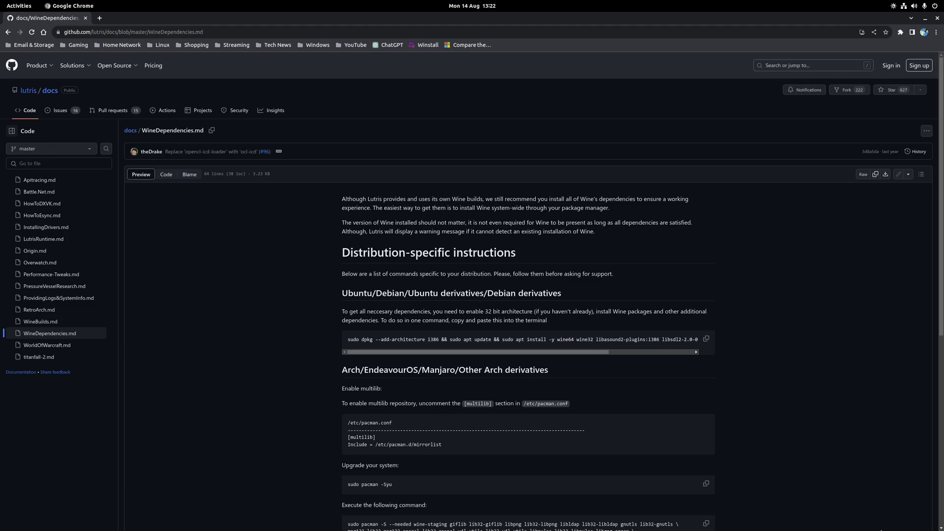
Look over the Arch Wine dependency commands, then go back a page.
{"action": "scroll", "coordinate": [832, 455], "scroll_direction": "down", "scroll_amount": 5}
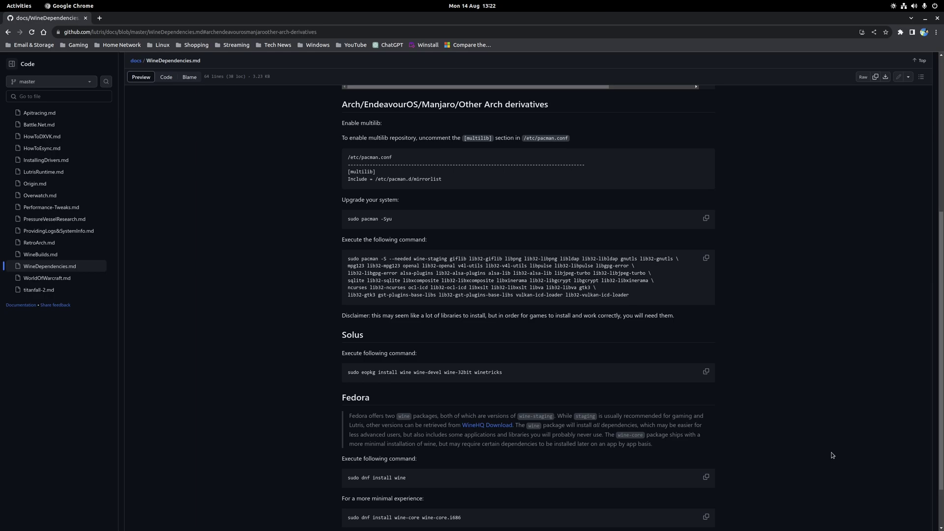
{"action": "key", "text": "alt+Left"}
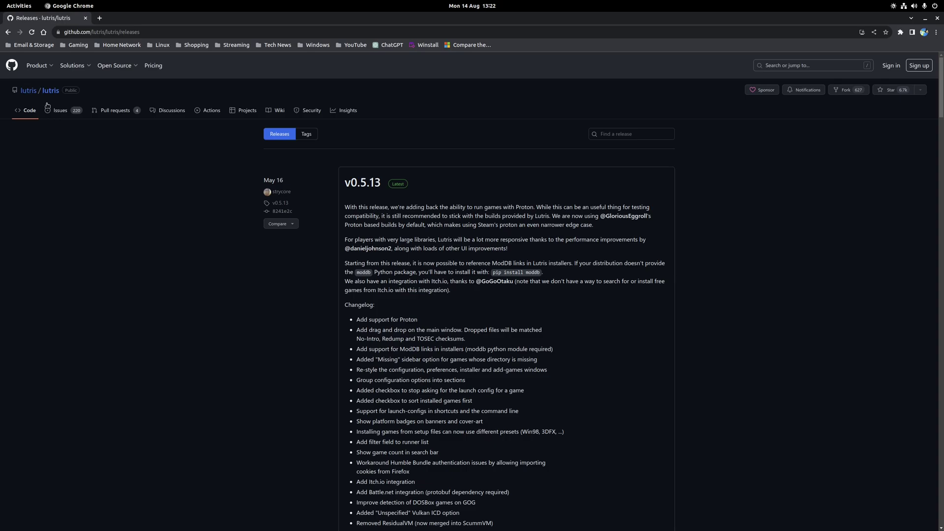
Return to lutris.net/downloads, clear the text selection and scroll back up.
{"action": "key", "text": "alt+Left"}
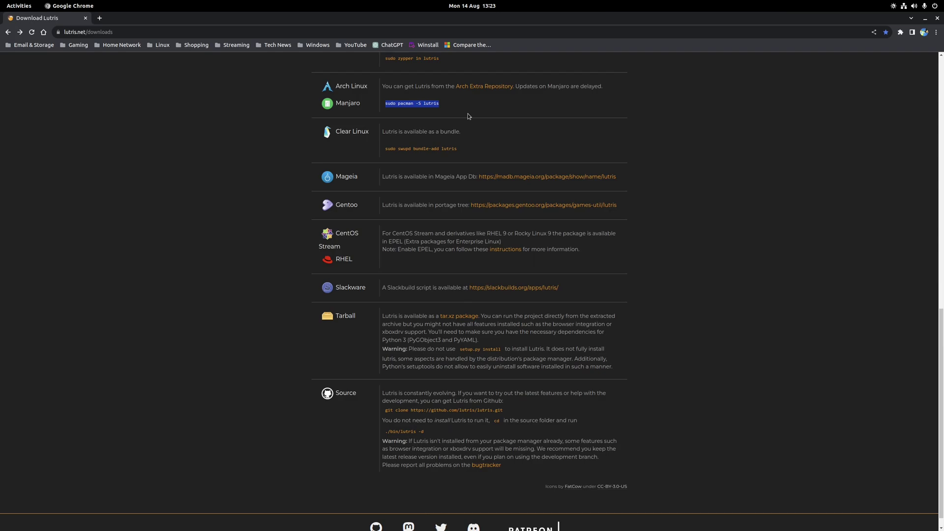
{"action": "left_click", "coordinate": [687, 259]}
{"action": "scroll", "coordinate": [686, 260], "scroll_direction": "up", "scroll_amount": 5}
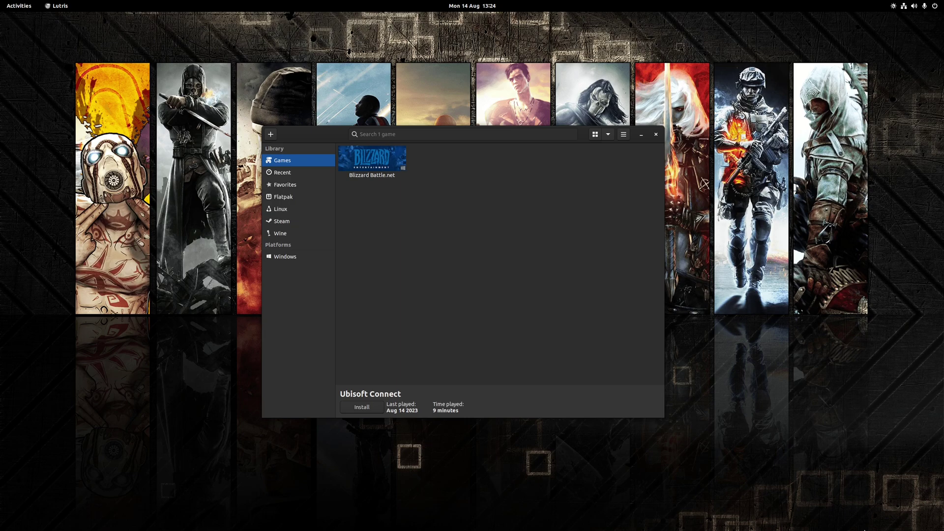
Show the Wine category, review its Manage Versions list, then close it.
{"action": "left_click", "coordinate": [290, 237]}
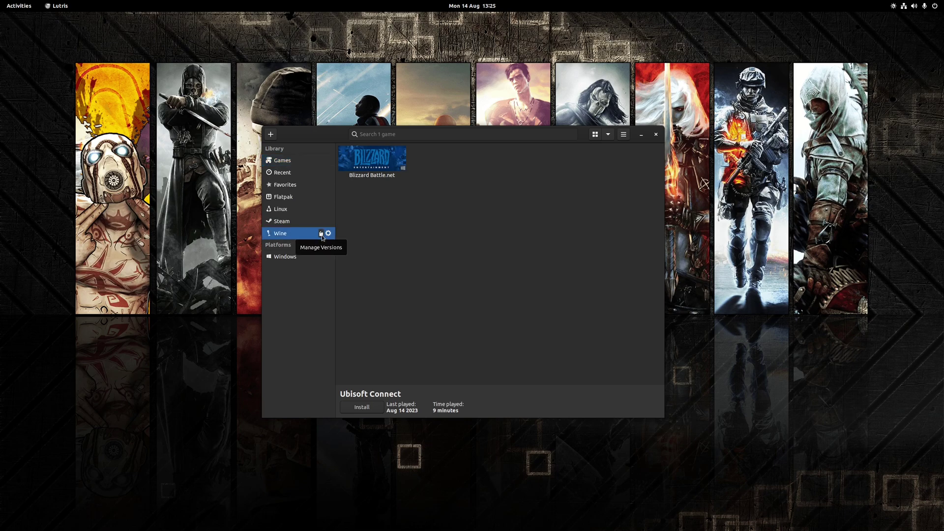
{"action": "left_click", "coordinate": [322, 234]}
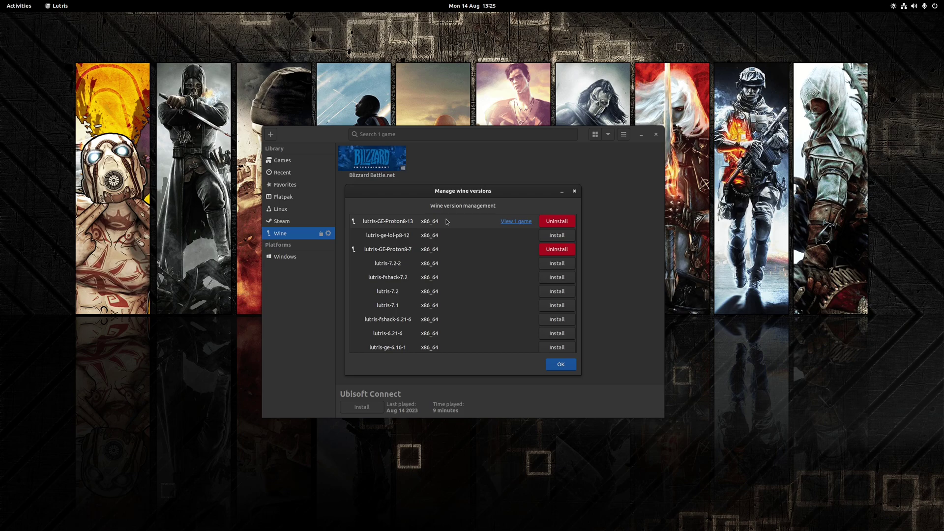
{"action": "key", "text": "Escape"}
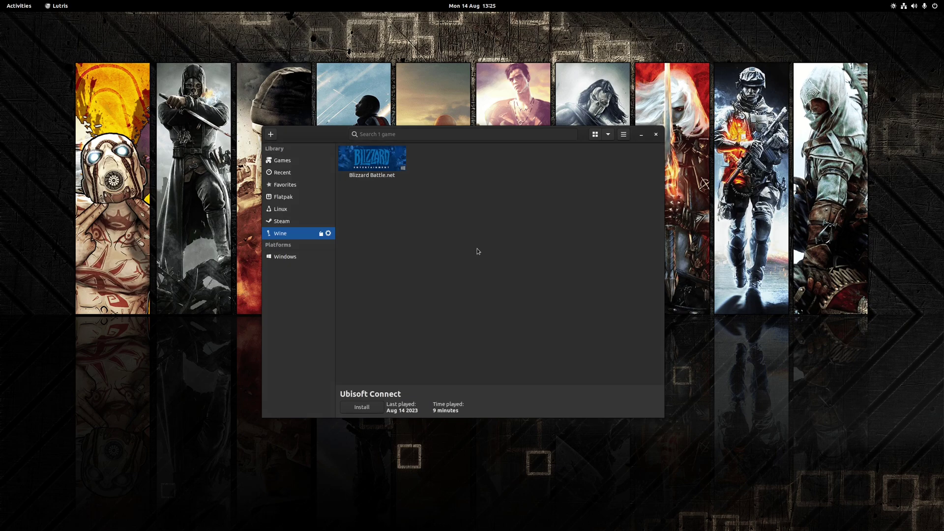
Search the Lutris website installers for Ubisoft Connect and open its installer choices.
{"action": "left_click", "coordinate": [270, 135]}
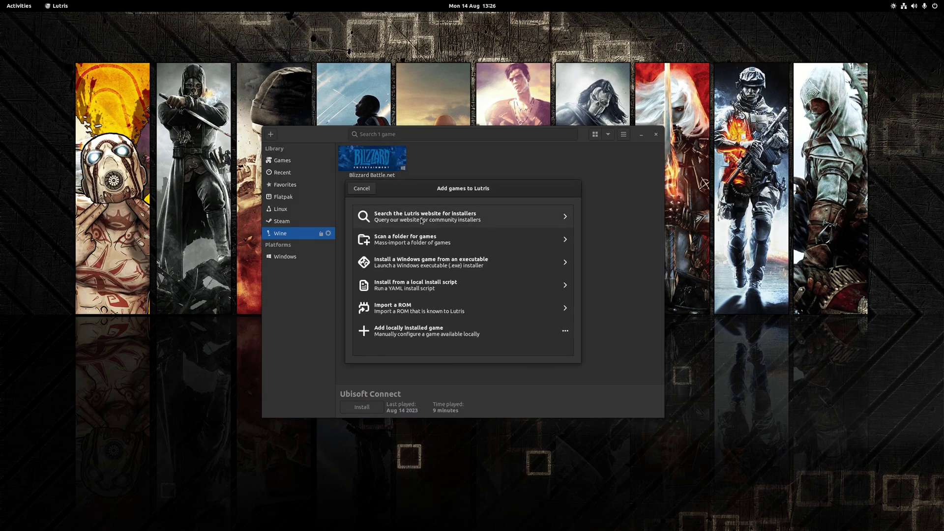
{"action": "left_click", "coordinate": [465, 218]}
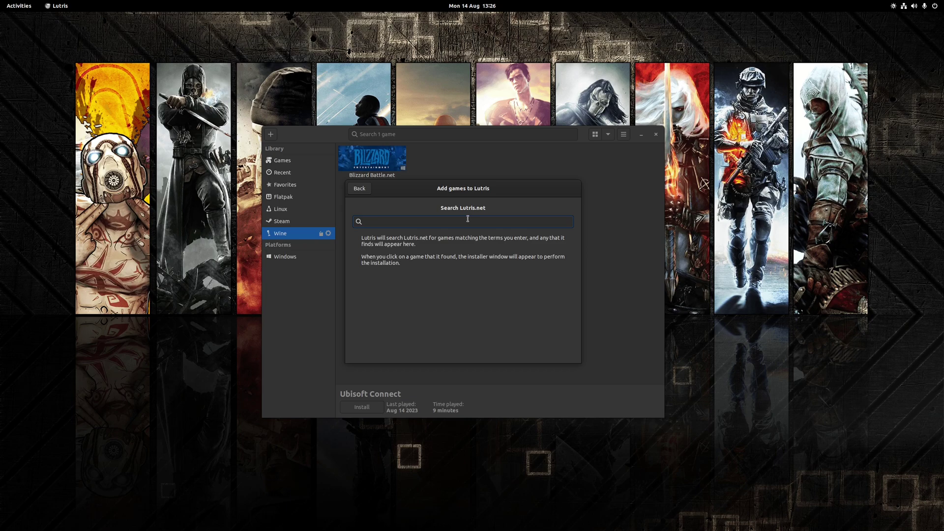
{"action": "type", "text": "ubisoft"}
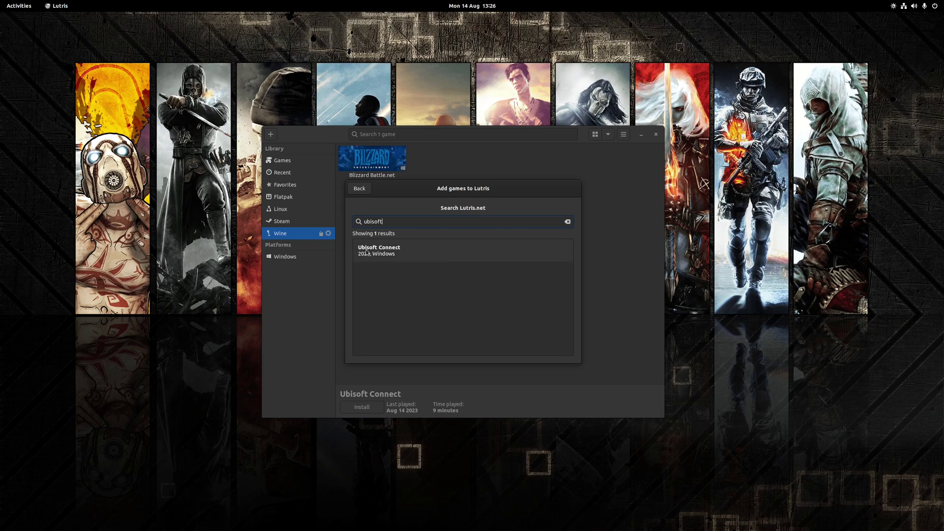
{"action": "left_click", "coordinate": [478, 259]}
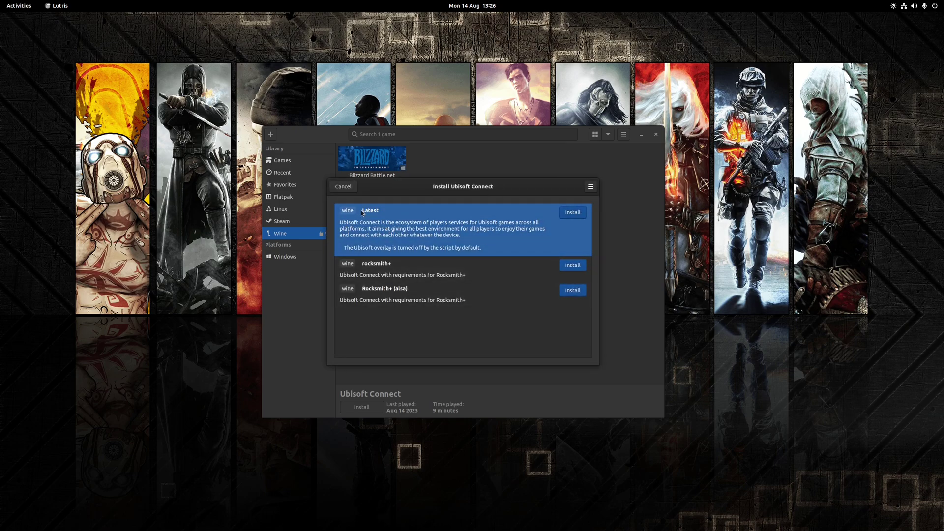
Install Ubisoft Connect with the Latest installer into the proposed folder.
{"action": "left_click", "coordinate": [573, 216]}
{"action": "left_click", "coordinate": [487, 225]}
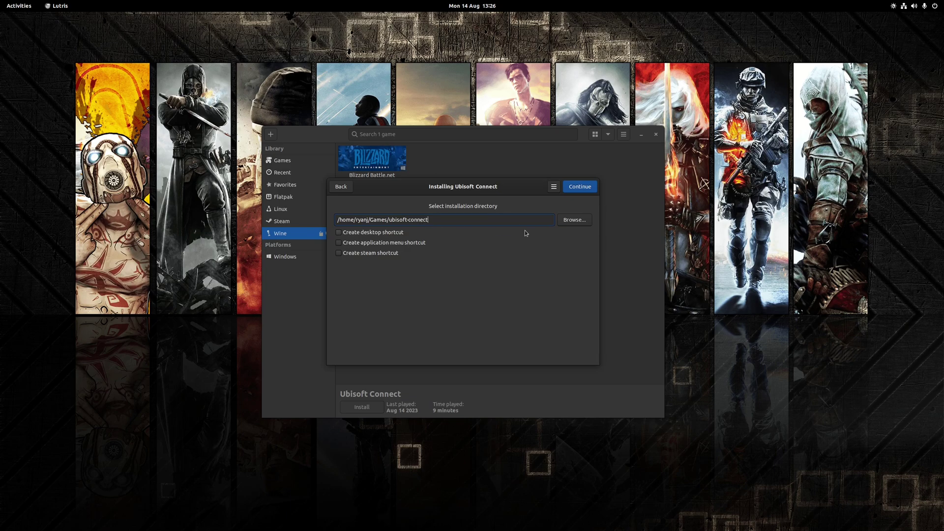
{"action": "left_click", "coordinate": [579, 189]}
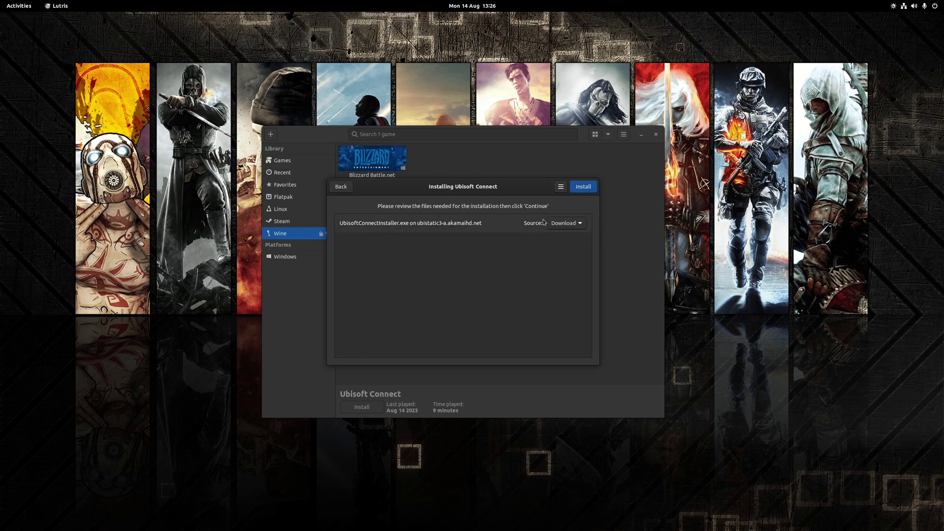
{"action": "left_click", "coordinate": [584, 188]}
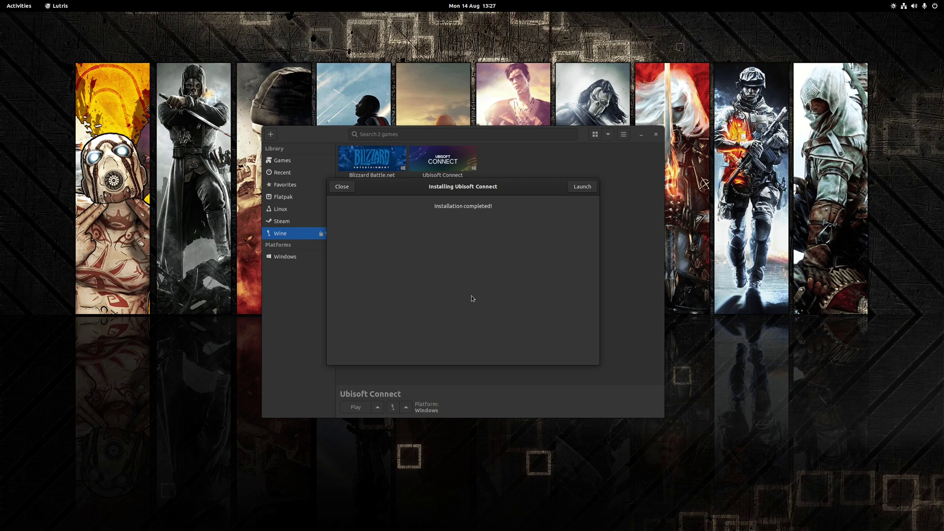
Close the installer, then switch off Enable Esync and Enable Fsync in Ubisoft Connect's Runner options and save.
{"action": "left_click", "coordinate": [342, 187]}
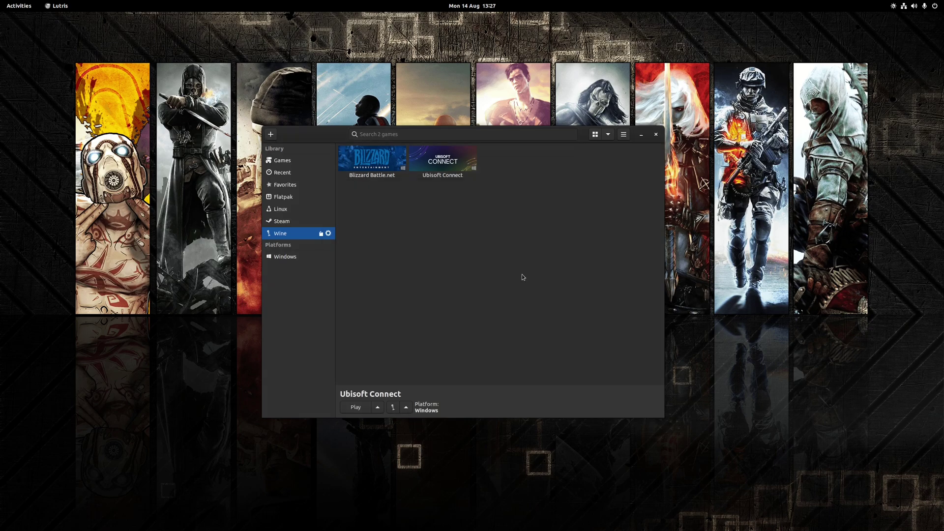
{"action": "right_click", "coordinate": [442, 164]}
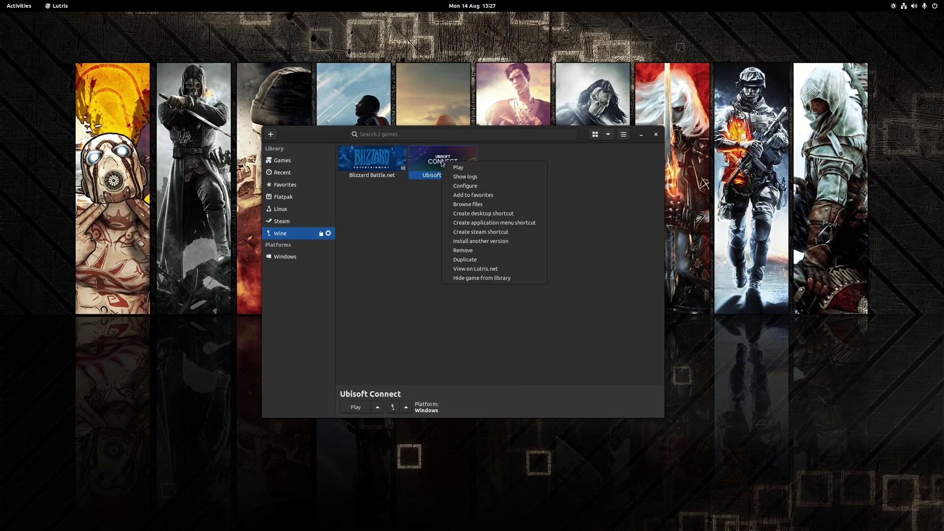
{"action": "left_click", "coordinate": [474, 189]}
{"action": "left_click", "coordinate": [413, 177]}
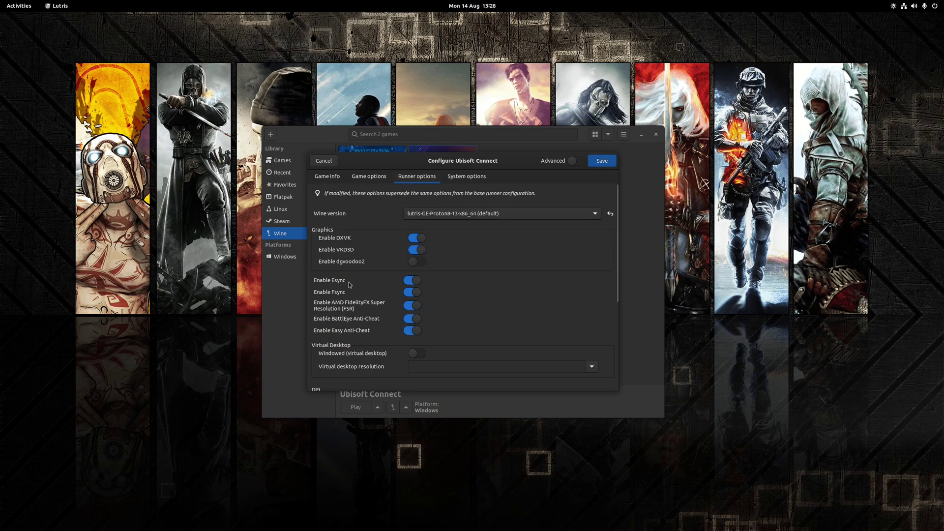
{"action": "left_click", "coordinate": [416, 281]}
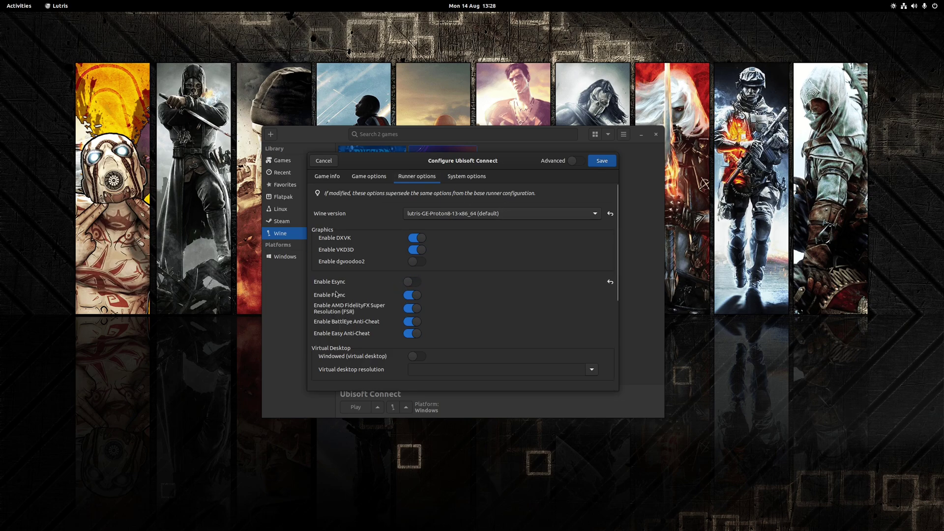
{"action": "left_click", "coordinate": [417, 295]}
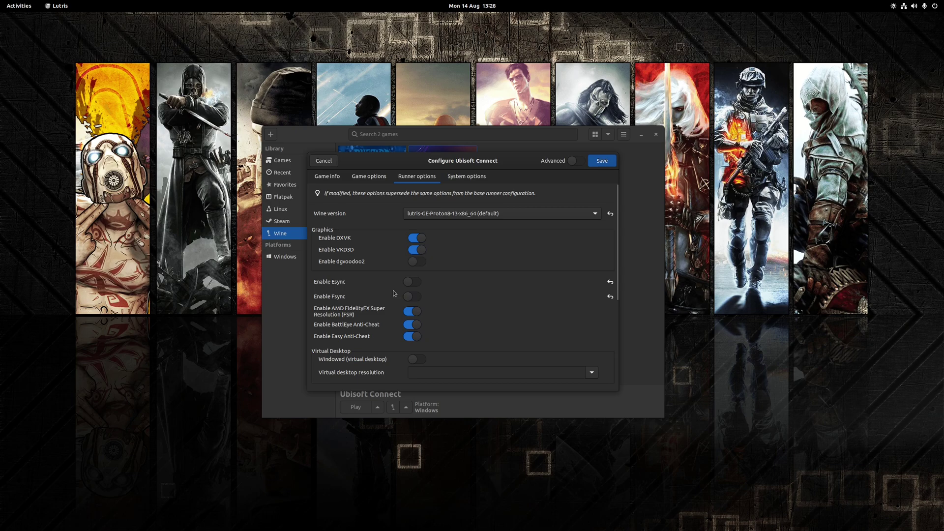
{"action": "left_click", "coordinate": [600, 164]}
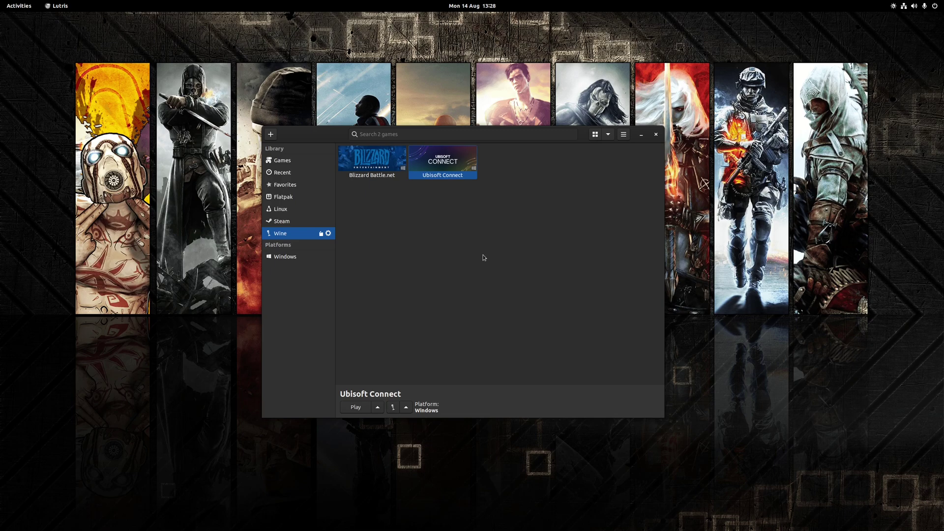
Launch Ubisoft Connect with Play from its library tile's context menu.
{"action": "right_click", "coordinate": [443, 165]}
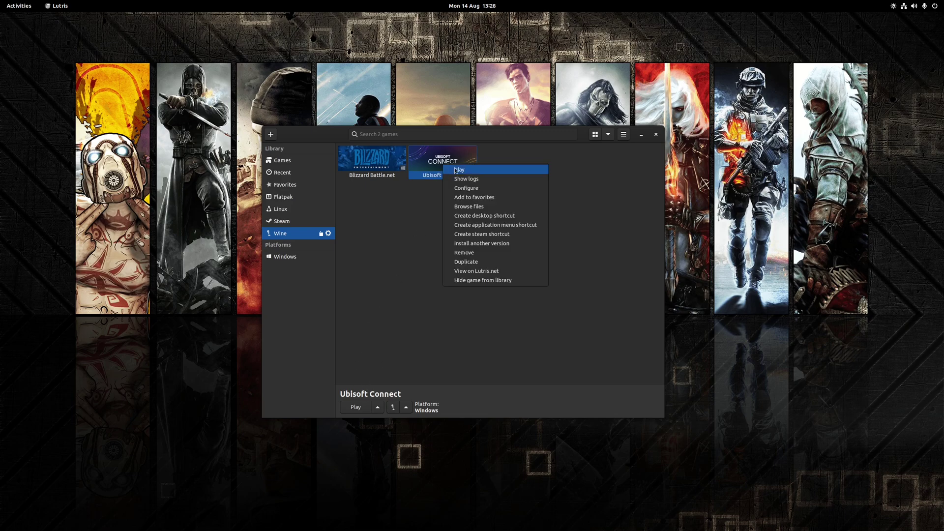
{"action": "left_click", "coordinate": [431, 217]}
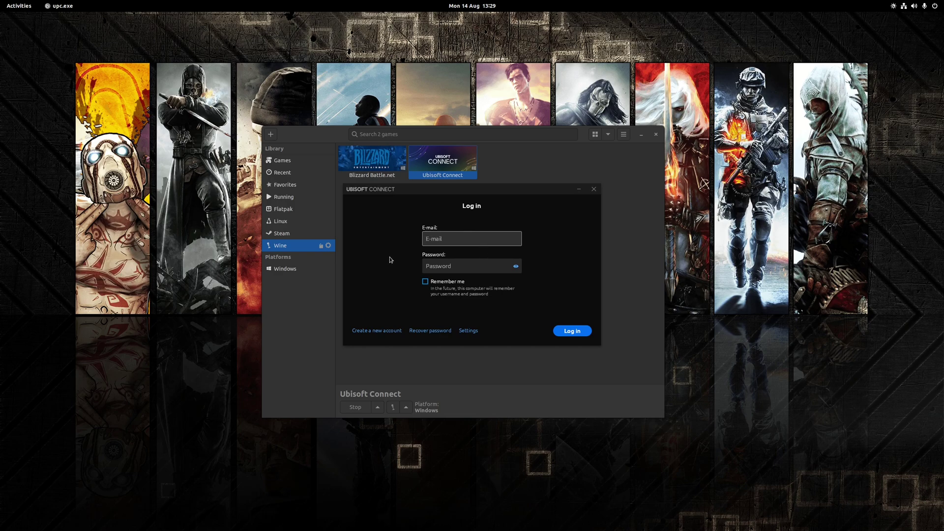
Log in with Remember me, then disable tray minimizing, the in-game overlay and non-friend invites.
{"action": "left_click", "coordinate": [425, 281]}
{"action": "left_click", "coordinate": [452, 240]}
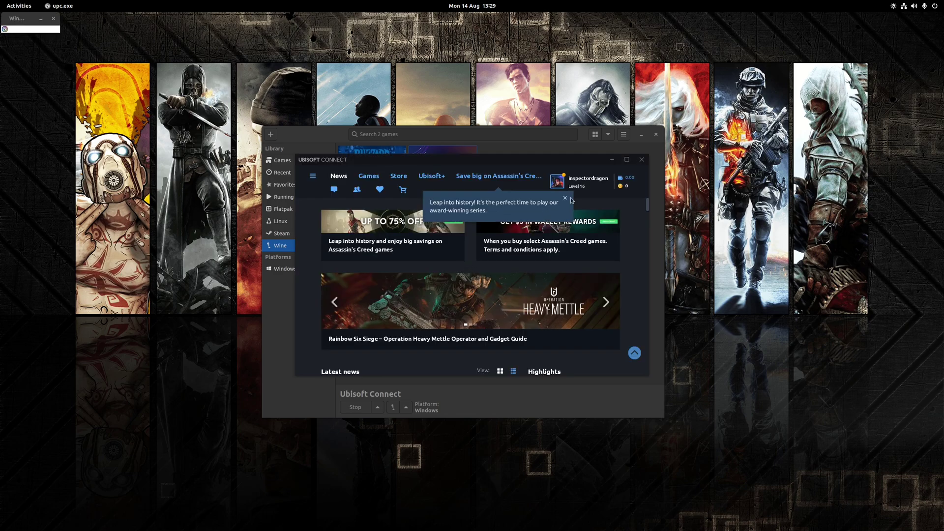
{"action": "left_click", "coordinate": [627, 160]}
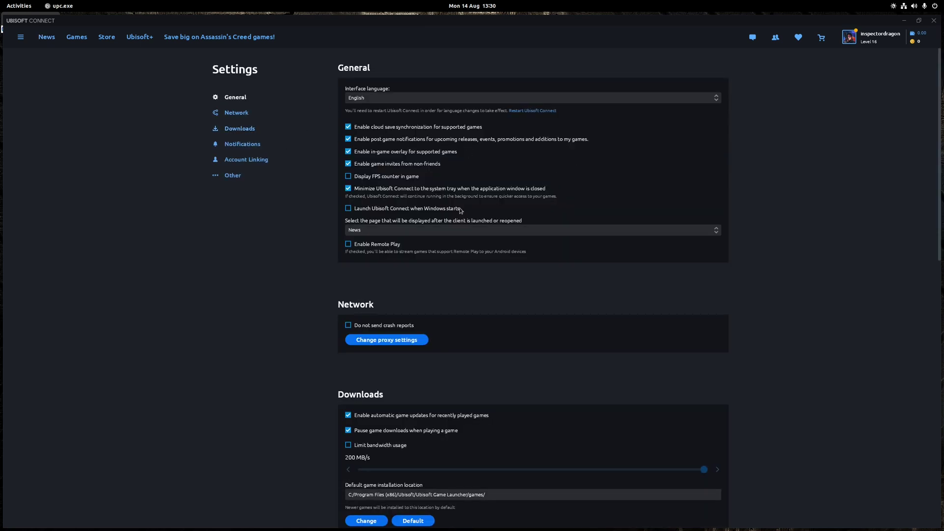
{"action": "left_click", "coordinate": [348, 189]}
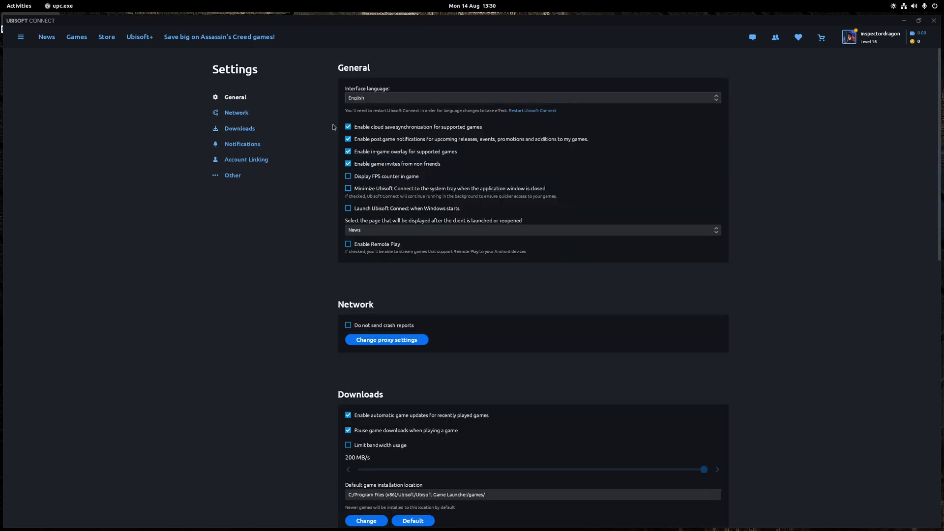
{"action": "left_click", "coordinate": [352, 152]}
{"action": "left_click", "coordinate": [348, 164]}
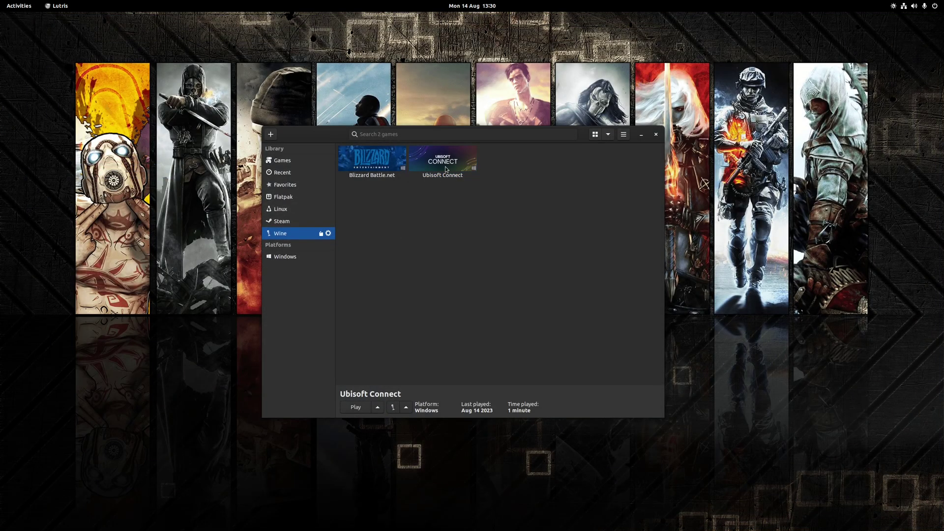
In Ubisoft Connect's Wine runner options, switch Enable Esync and Enable Fsync back on and save.
{"action": "right_click", "coordinate": [442, 165]}
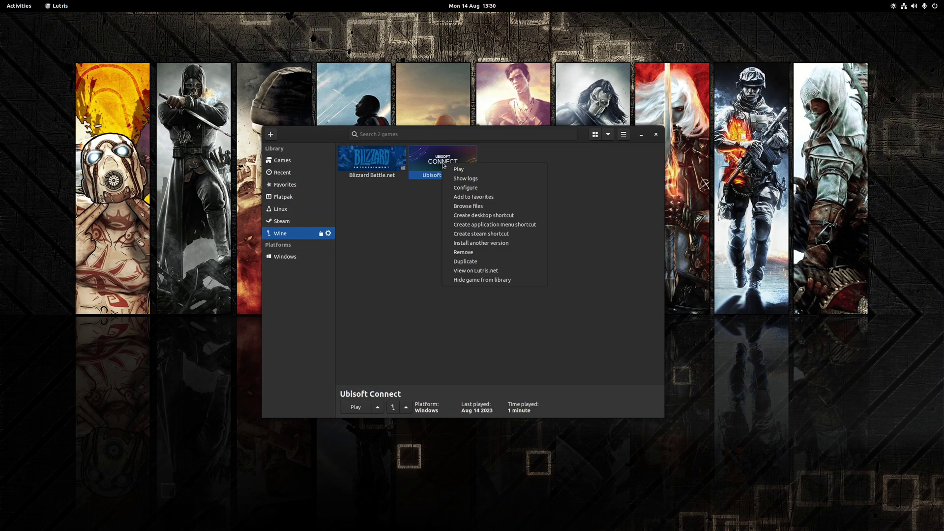
{"action": "left_click", "coordinate": [470, 188]}
{"action": "left_click", "coordinate": [417, 176]}
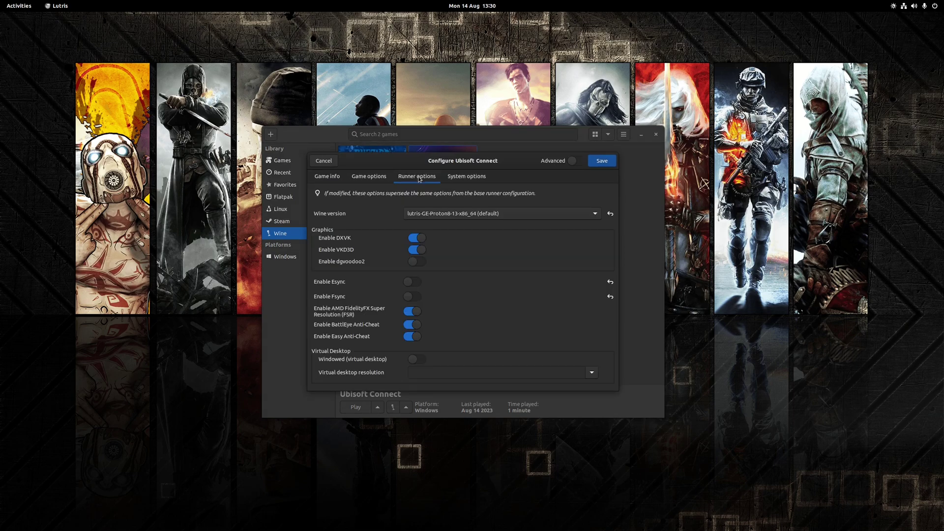
{"action": "left_click", "coordinate": [413, 285]}
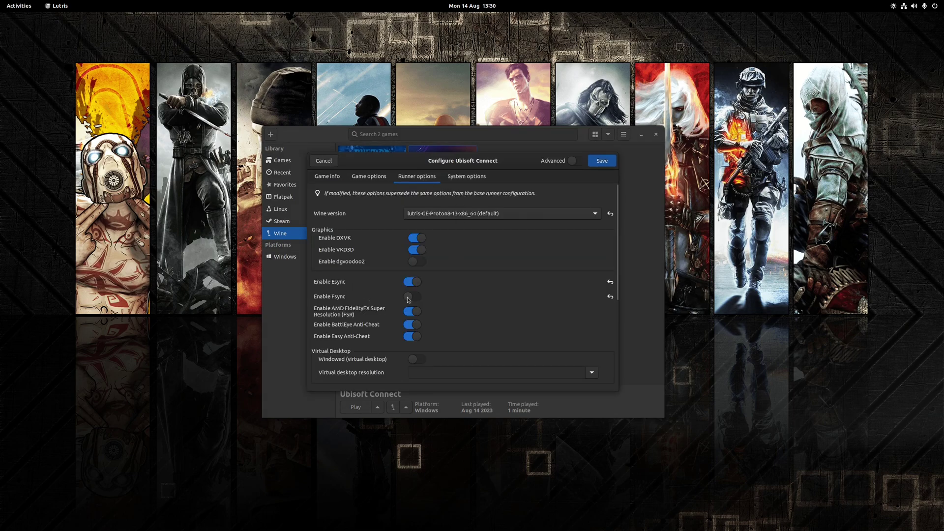
{"action": "left_click", "coordinate": [408, 298]}
{"action": "left_click", "coordinate": [603, 164]}
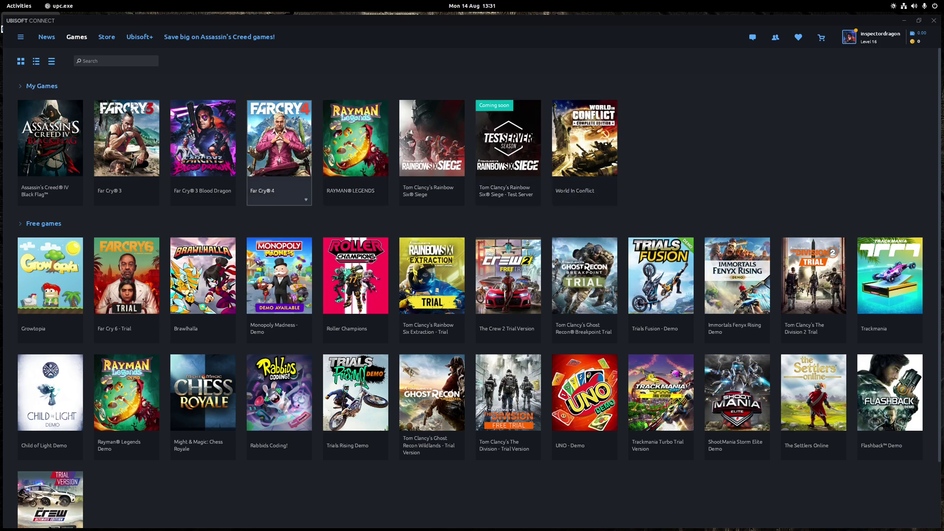
Select the Far Cry 3 tile under My Games to bring up its game page.
{"action": "left_click", "coordinate": [126, 148]}
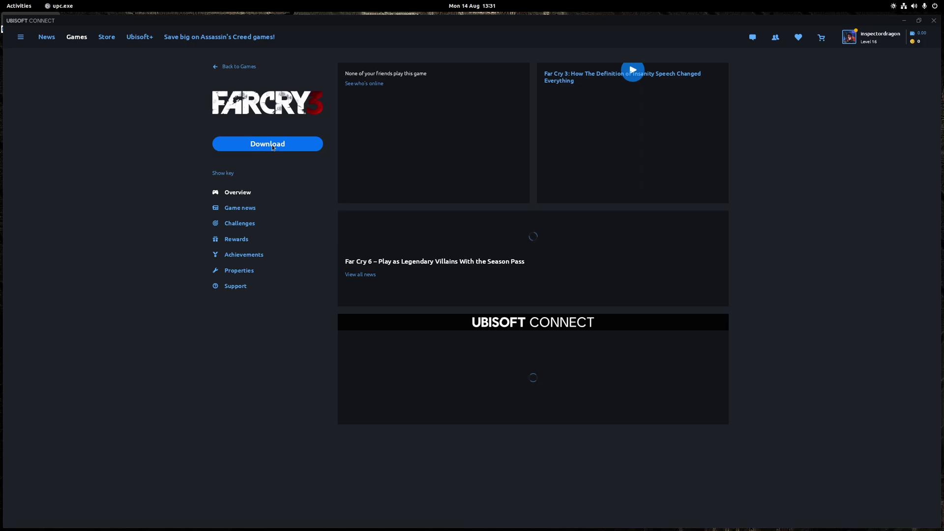